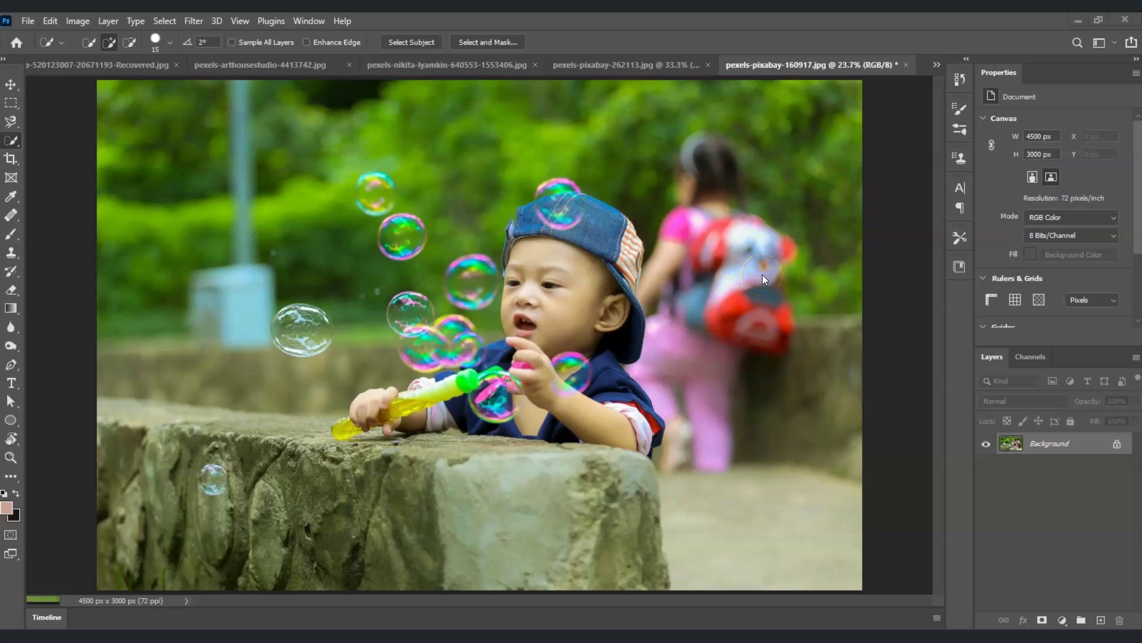
# Duplicate the Background layer as "Background copy" in the same document
pyautogui.rightClick(1045, 447)
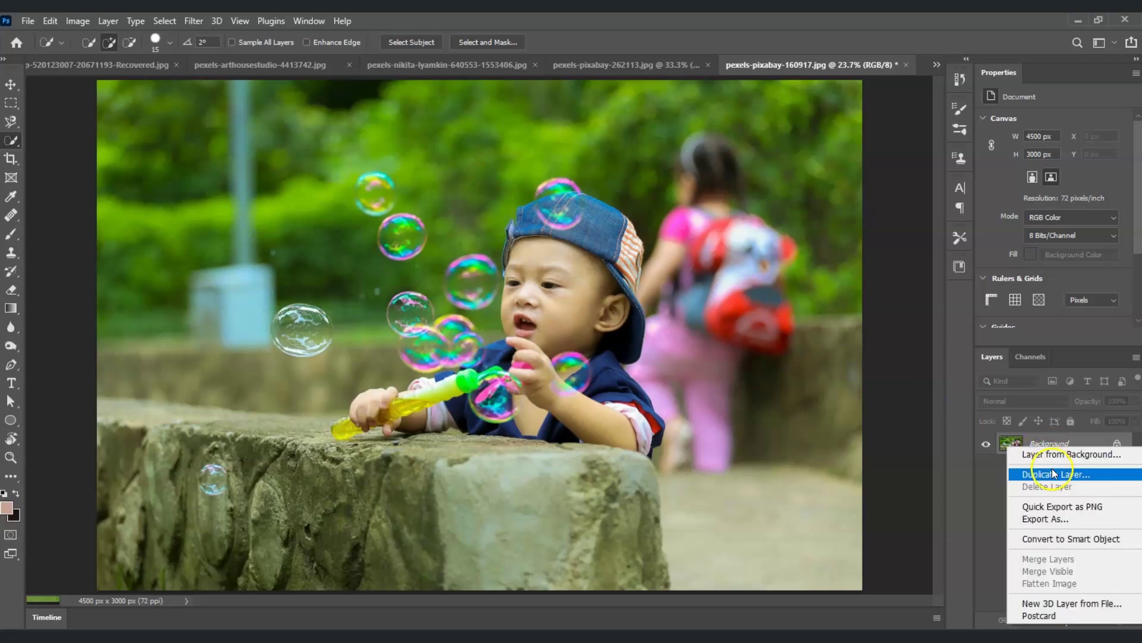
pyautogui.click(1052, 474)
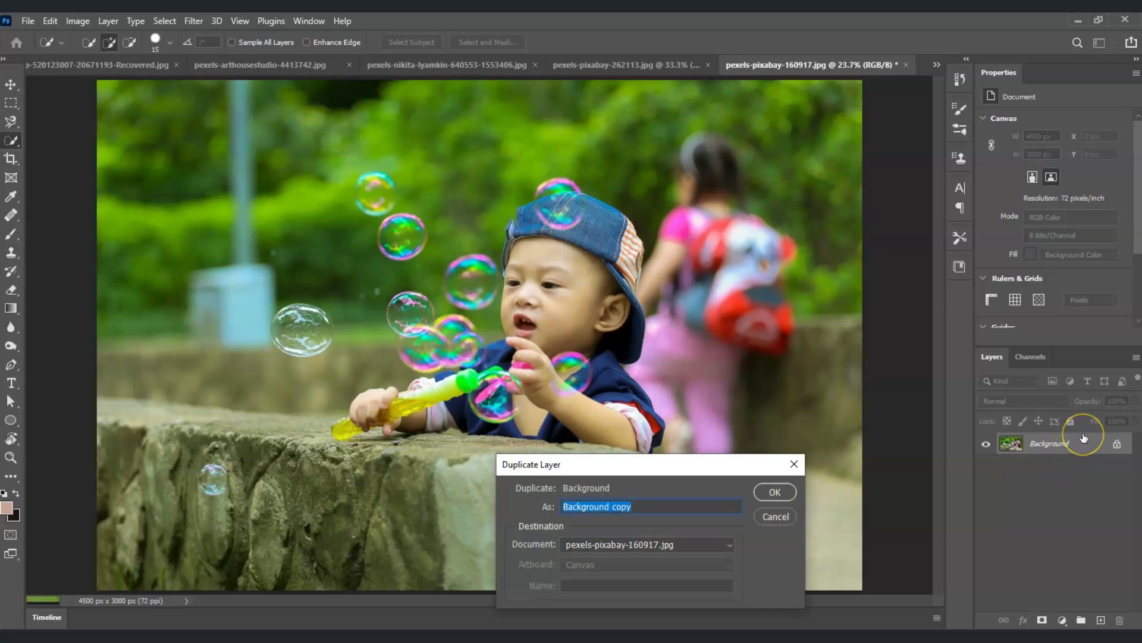
pyautogui.click(768, 494)
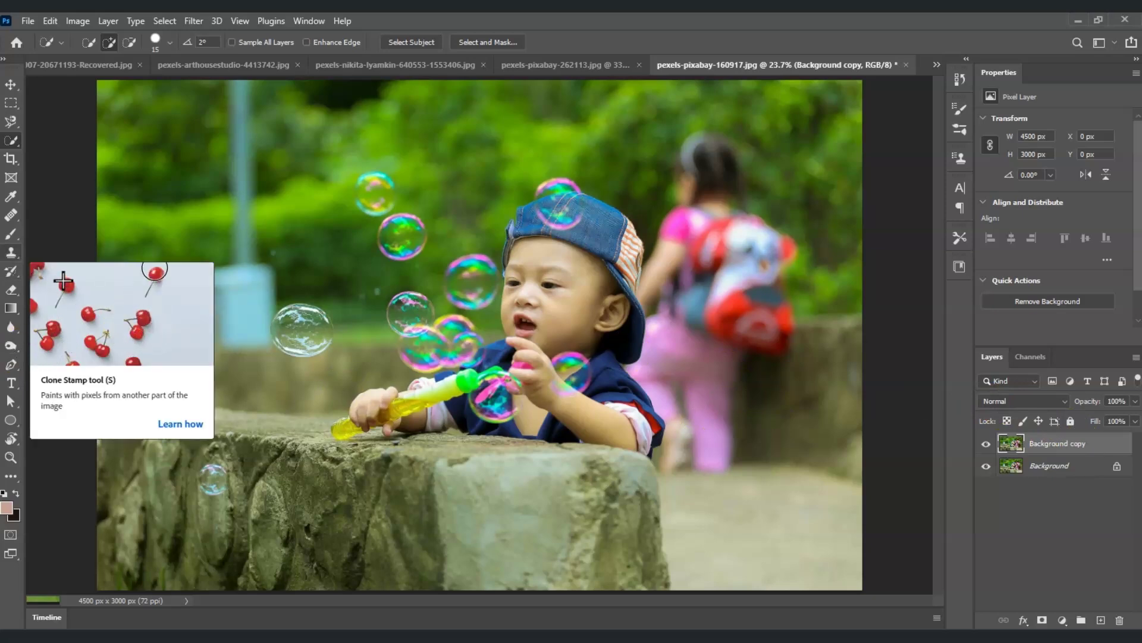
# Select the boy with the Quick Selection tool, including his cap, arms and the bubble wand
pyautogui.rightClick(6, 142)
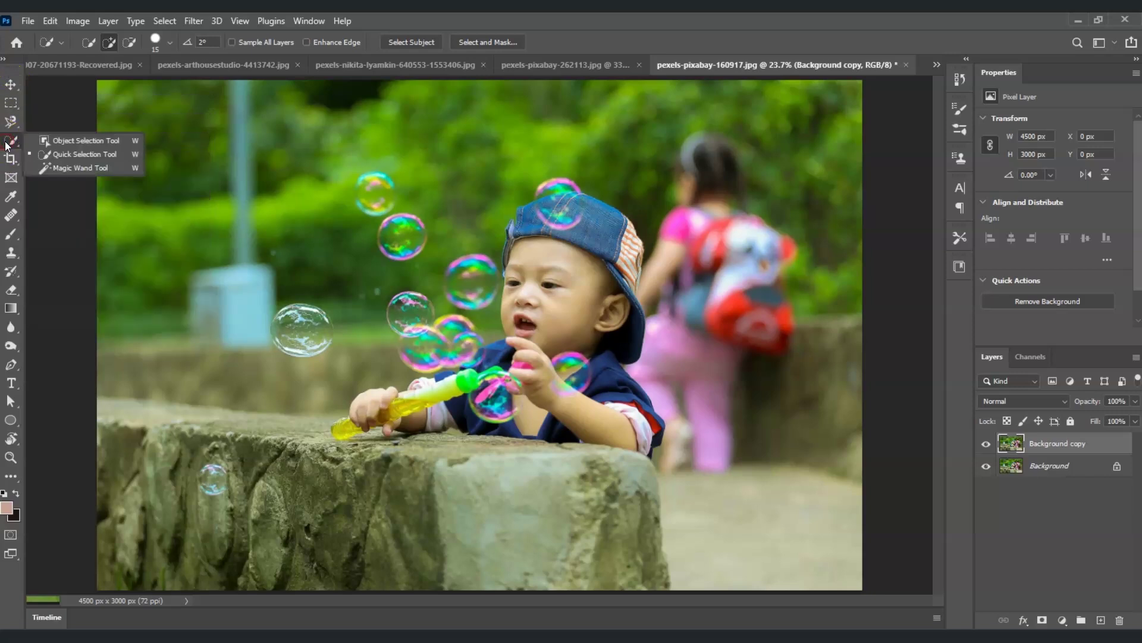
pyautogui.click(75, 154)
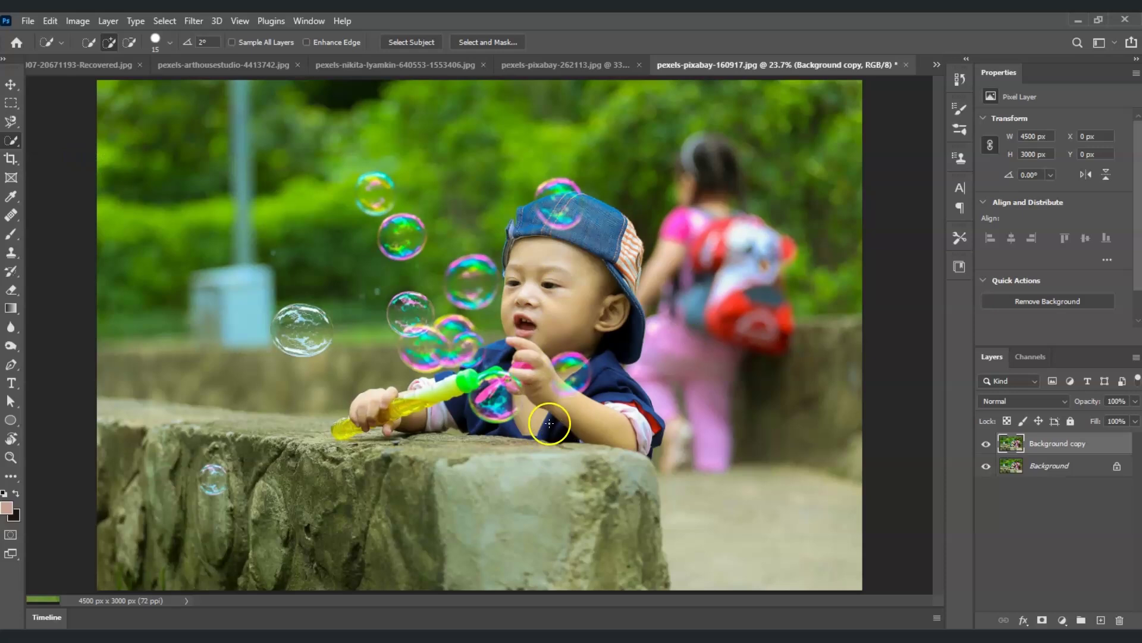
pyautogui.moveTo(522, 383)
pyautogui.mouseDown()
pyautogui.moveTo(655, 420)
pyautogui.moveTo(602, 360)
pyautogui.moveTo(605, 329)
pyautogui.moveTo(592, 323)
pyautogui.mouseUp()
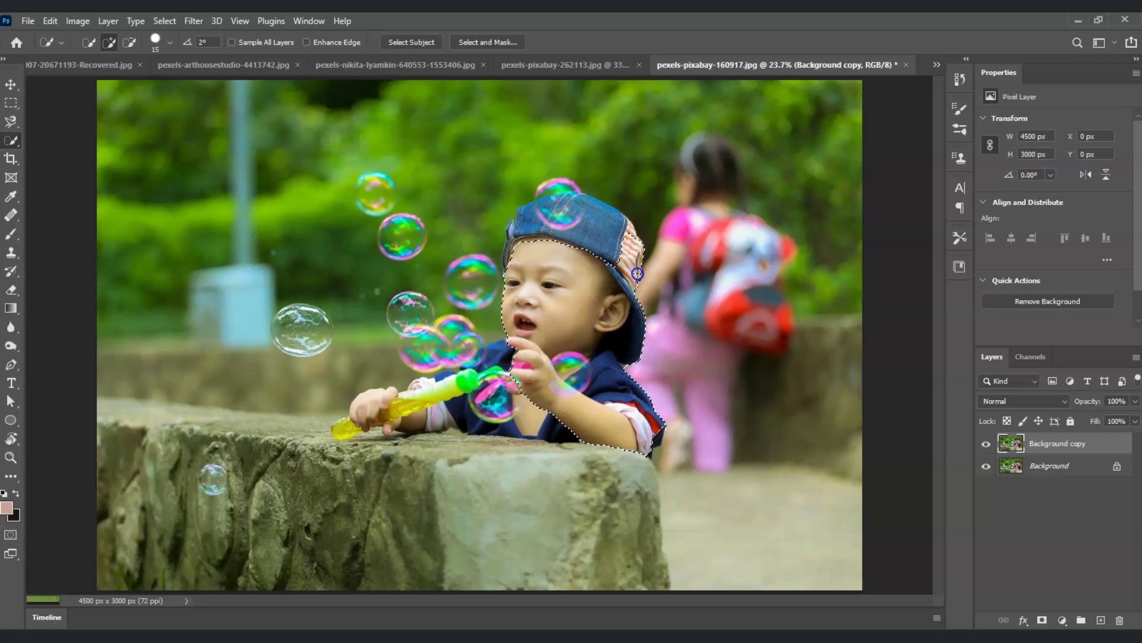
pyautogui.moveTo(627, 257)
pyautogui.mouseDown()
pyautogui.moveTo(605, 220)
pyautogui.moveTo(553, 217)
pyautogui.moveTo(510, 243)
pyautogui.mouseUp()
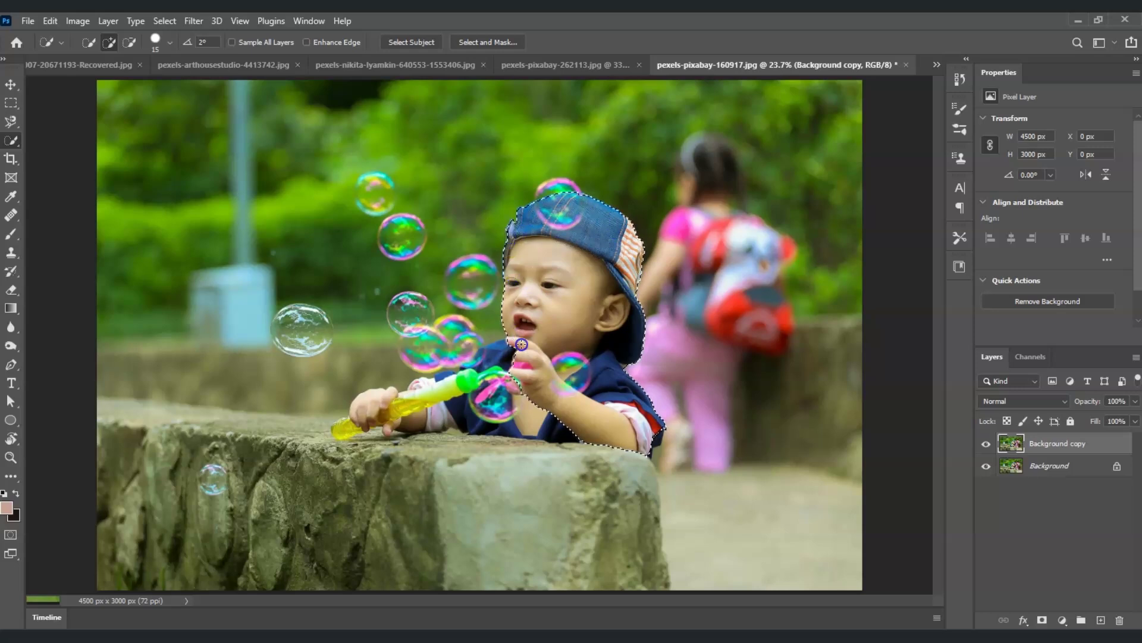
pyautogui.moveTo(520, 353)
pyautogui.mouseDown()
pyautogui.moveTo(481, 373)
pyautogui.moveTo(455, 406)
pyautogui.moveTo(361, 421)
pyautogui.moveTo(494, 381)
pyautogui.moveTo(598, 435)
pyautogui.moveTo(582, 440)
pyautogui.moveTo(653, 437)
pyautogui.mouseUp()
pyautogui.moveTo(599, 341); pyautogui.dragTo(600, 336)
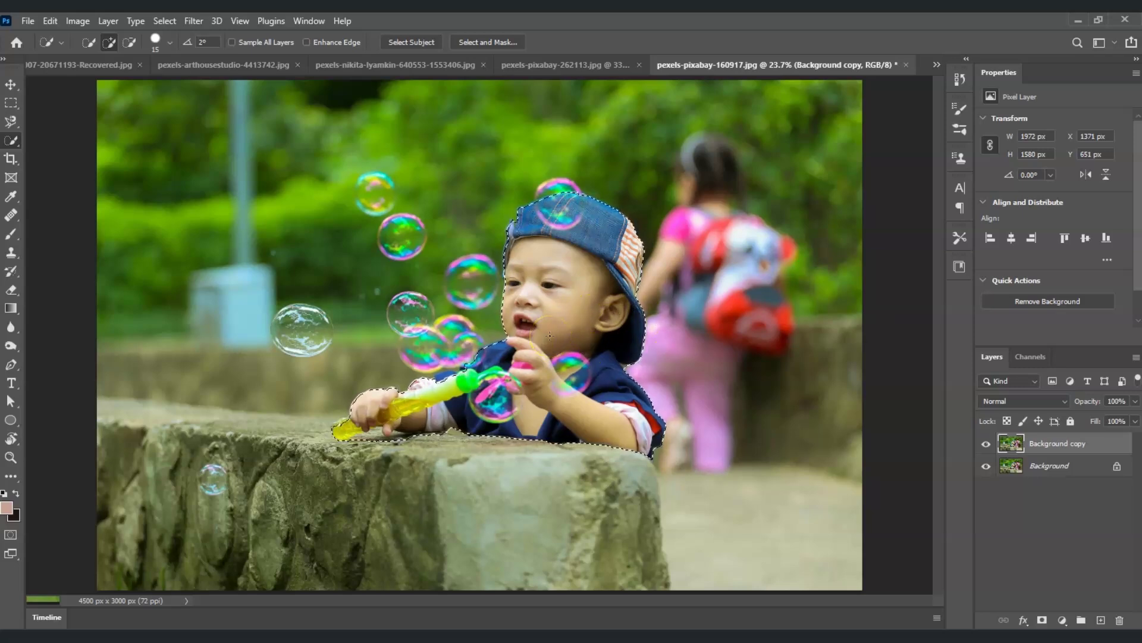
# Copy the selected boy onto a new layer and rename that layer "Subject"
pyautogui.hotkey('ctrl', 'j')
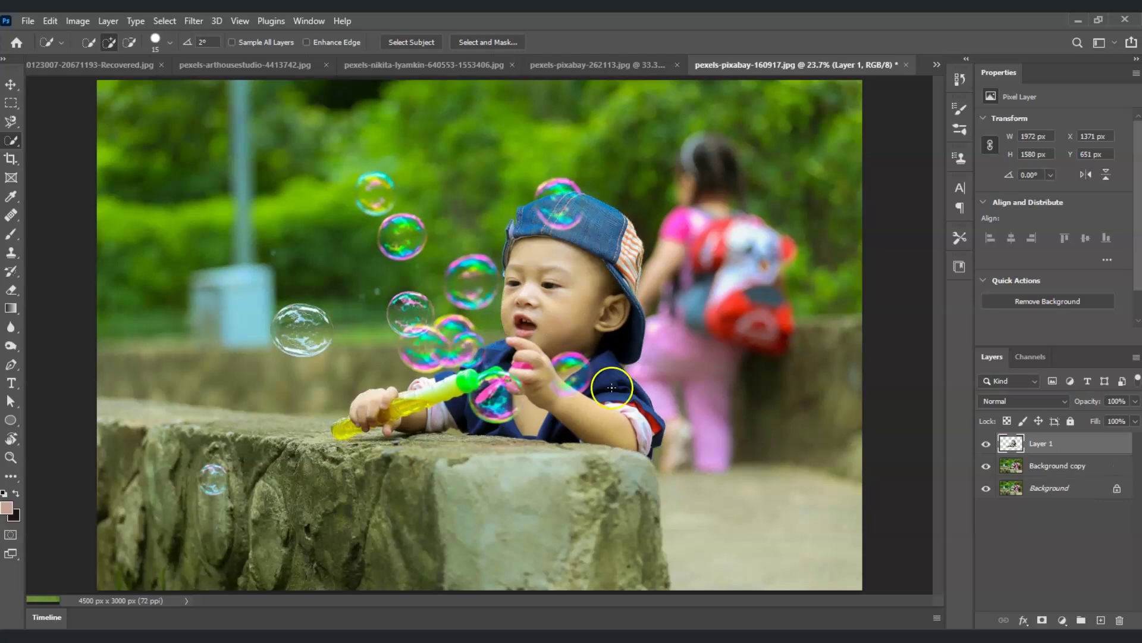
pyautogui.doubleClick(1041, 444)
pyautogui.click(1045, 522)
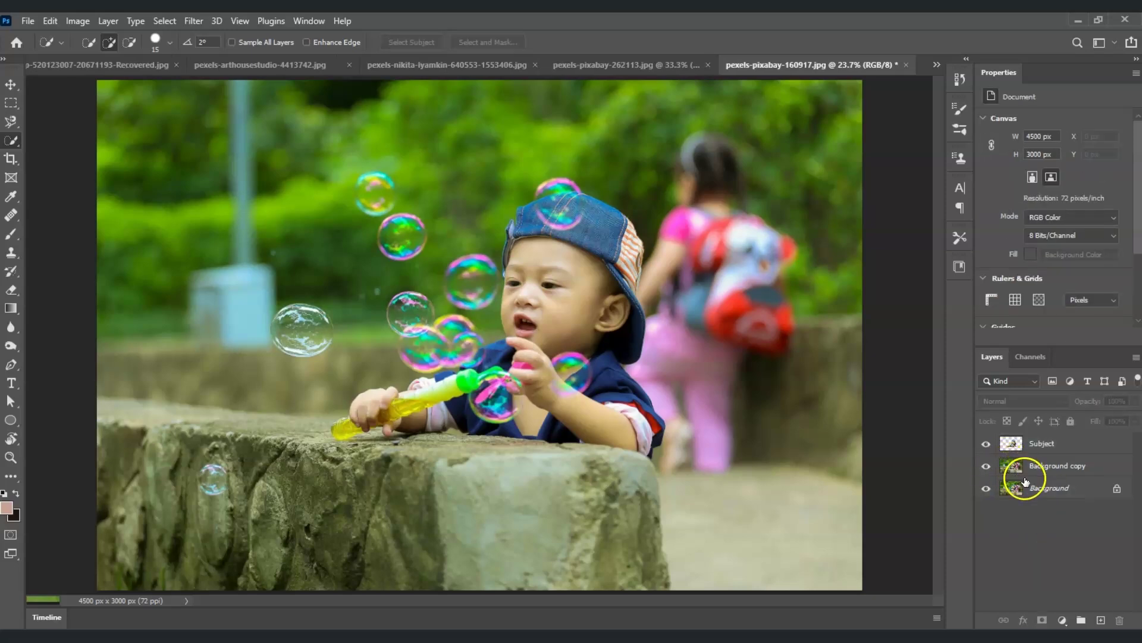
# On the Background copy layer, quick-select the girl with the backpack together with the boy and his bubble wand
pyautogui.click(1048, 465)
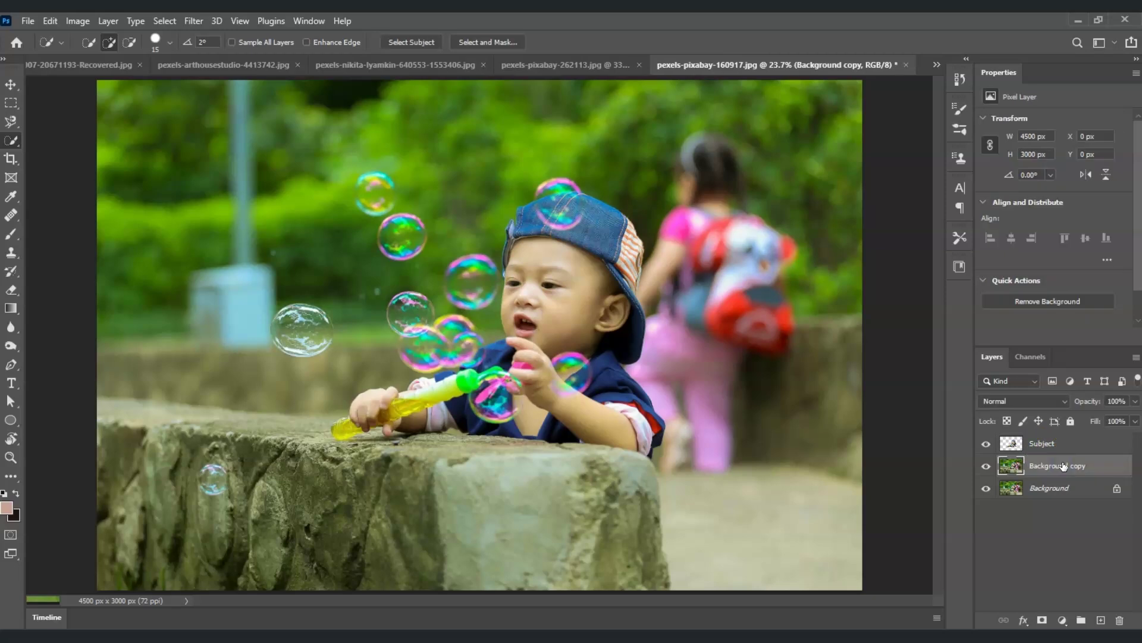
pyautogui.click(1081, 439)
pyautogui.moveTo(736, 214)
pyautogui.mouseDown()
pyautogui.moveTo(753, 252)
pyautogui.moveTo(706, 162)
pyautogui.moveTo(720, 147)
pyautogui.moveTo(693, 151)
pyautogui.moveTo(676, 200)
pyautogui.moveTo(670, 331)
pyautogui.moveTo(686, 458)
pyautogui.moveTo(720, 449)
pyautogui.mouseUp()
pyautogui.moveTo(694, 110)
pyautogui.keyDown('alt'); pyautogui.mouseDown()
pyautogui.moveTo(819, 146)
pyautogui.moveTo(801, 425)
pyautogui.moveTo(779, 459)
pyautogui.moveTo(753, 379)
pyautogui.moveTo(743, 420)
pyautogui.mouseUp(); pyautogui.keyUp('alt')
pyautogui.moveTo(769, 322)
pyautogui.mouseDown()
pyautogui.moveTo(778, 340)
pyautogui.moveTo(782, 316)
pyautogui.mouseUp()
pyautogui.moveTo(735, 213); pyautogui.dragTo(740, 186)
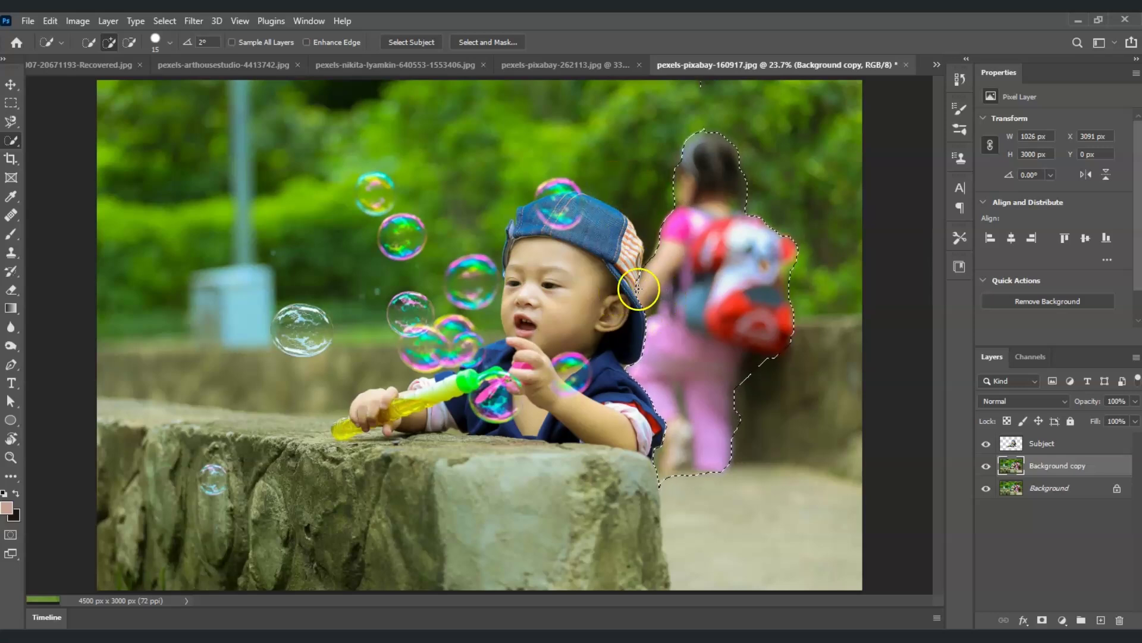
pyautogui.moveTo(628, 239)
pyautogui.mouseDown()
pyautogui.moveTo(618, 335)
pyautogui.moveTo(571, 418)
pyautogui.moveTo(470, 413)
pyautogui.moveTo(515, 352)
pyautogui.moveTo(345, 425)
pyautogui.moveTo(471, 365)
pyautogui.mouseUp()
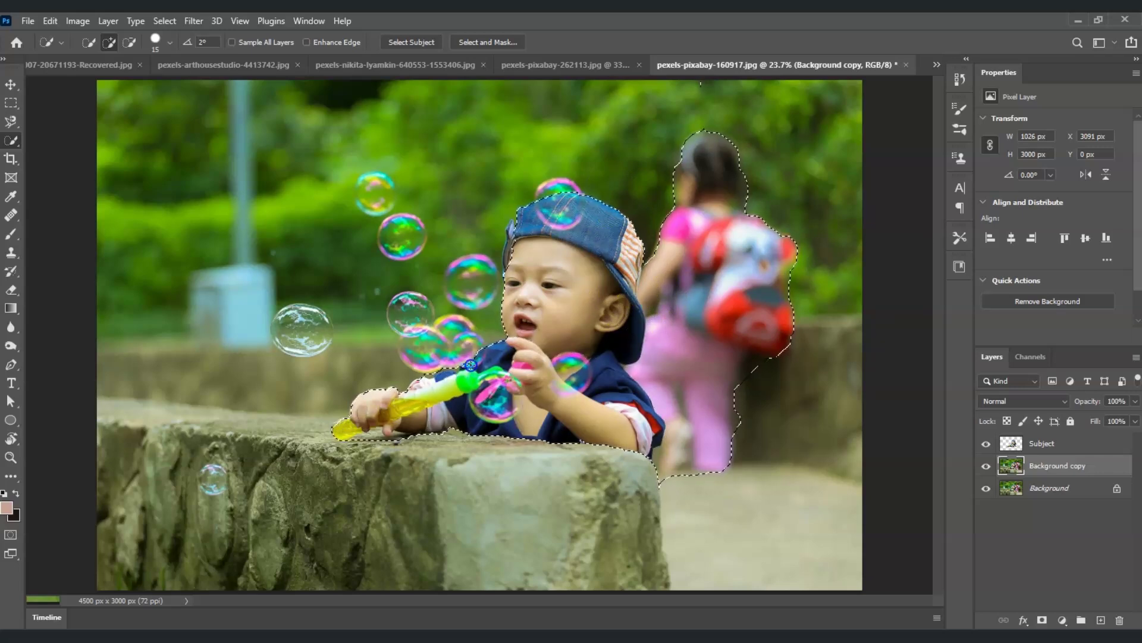
pyautogui.click(661, 240)
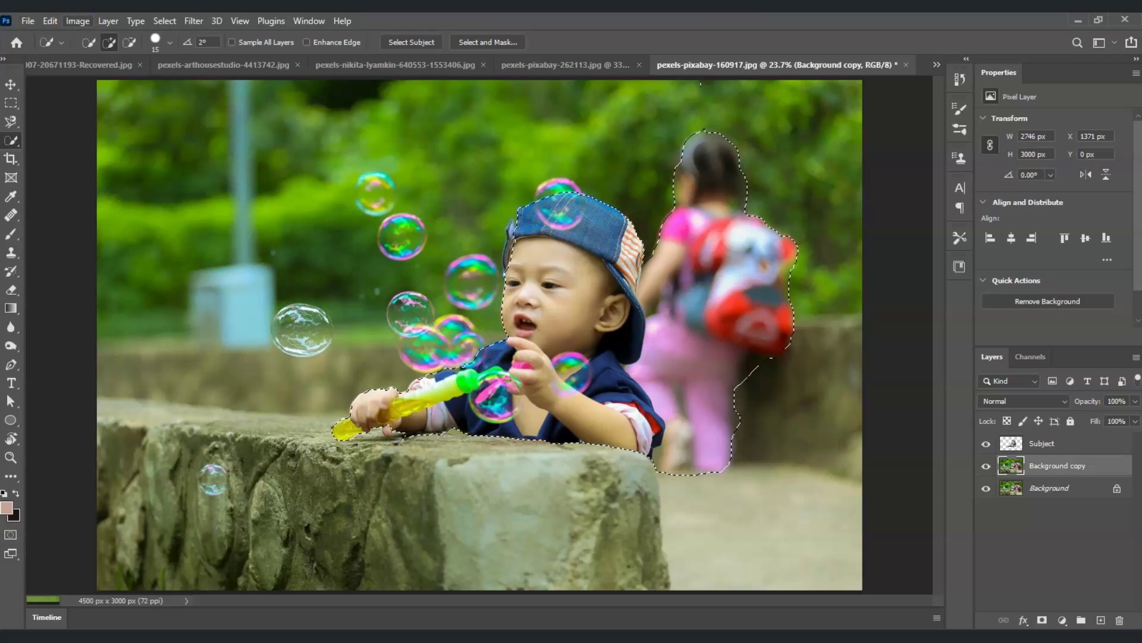
# Expand the selection around both children by 5 pixels
pyautogui.click(175, 24)
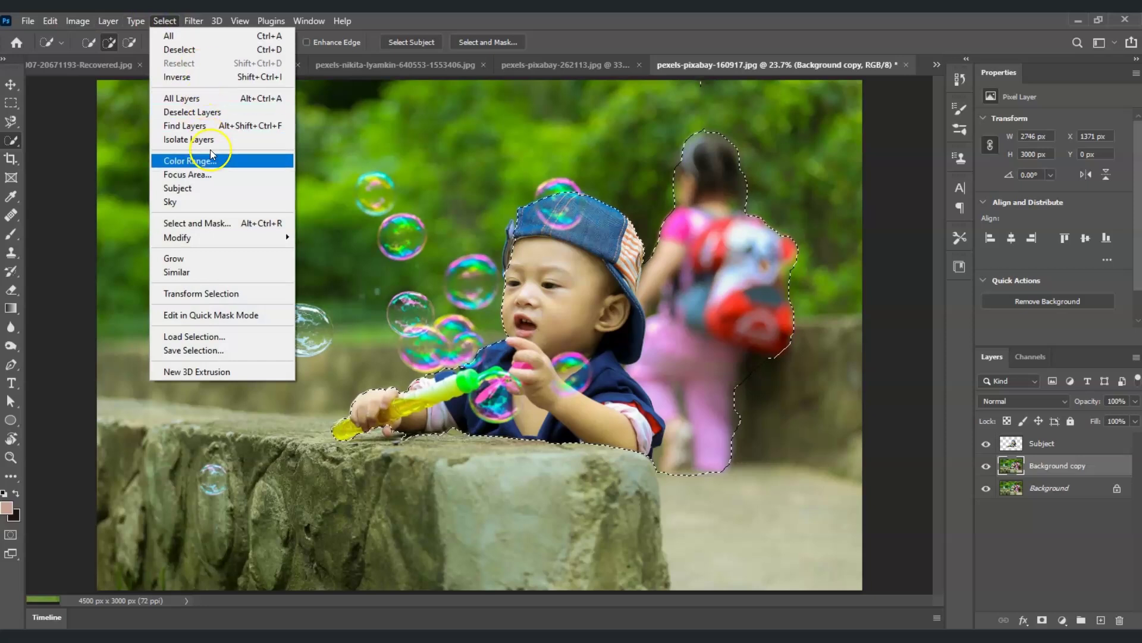
pyautogui.moveTo(230, 243)
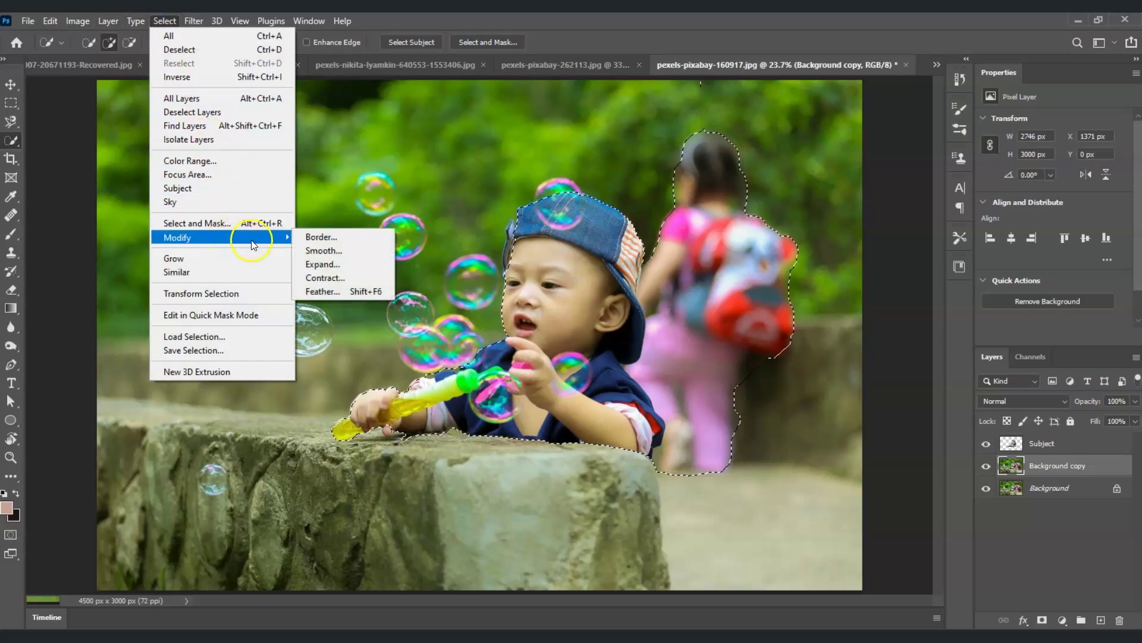
pyautogui.click(332, 263)
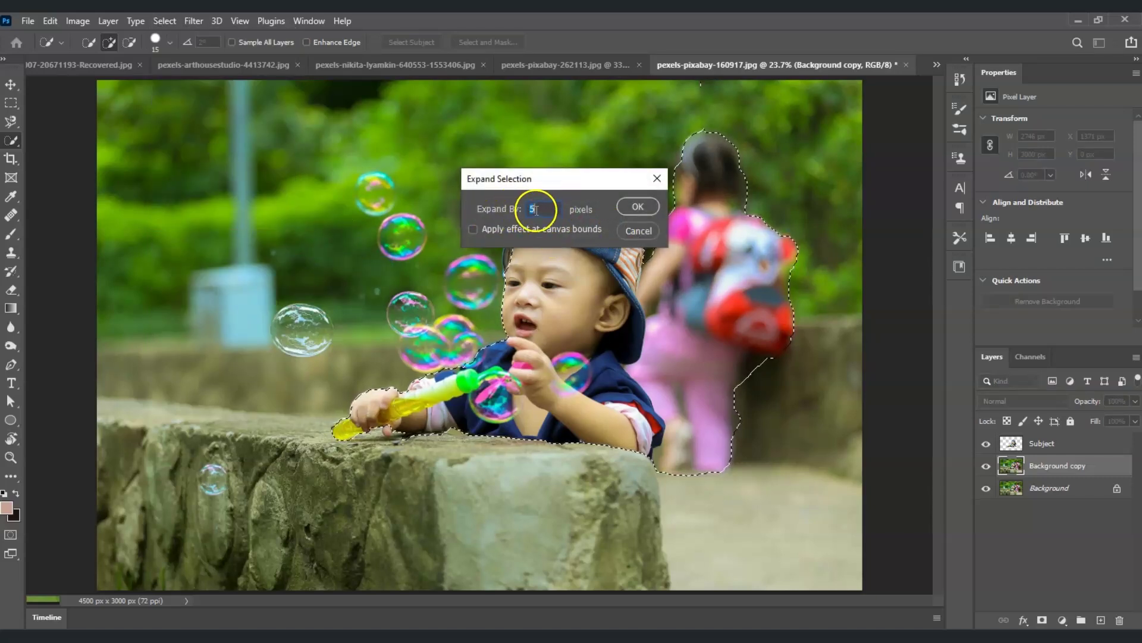
pyautogui.click(638, 208)
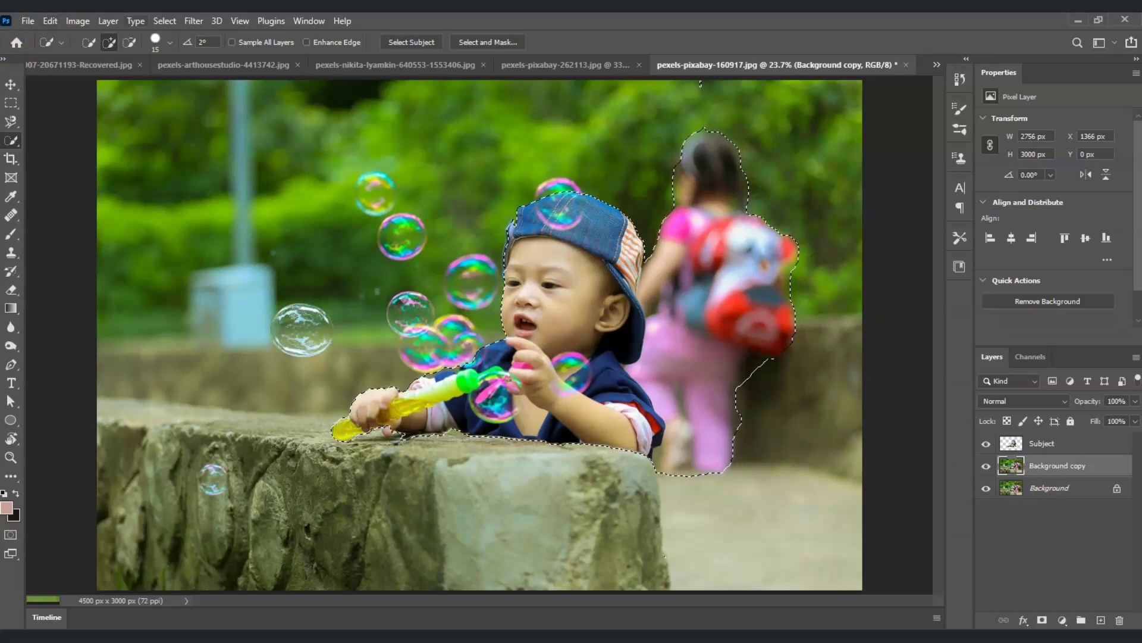
# Replace both selected children with Content-Aware Fill using Auto sampling, output to a new layer, and deselect
pyautogui.click(53, 23)
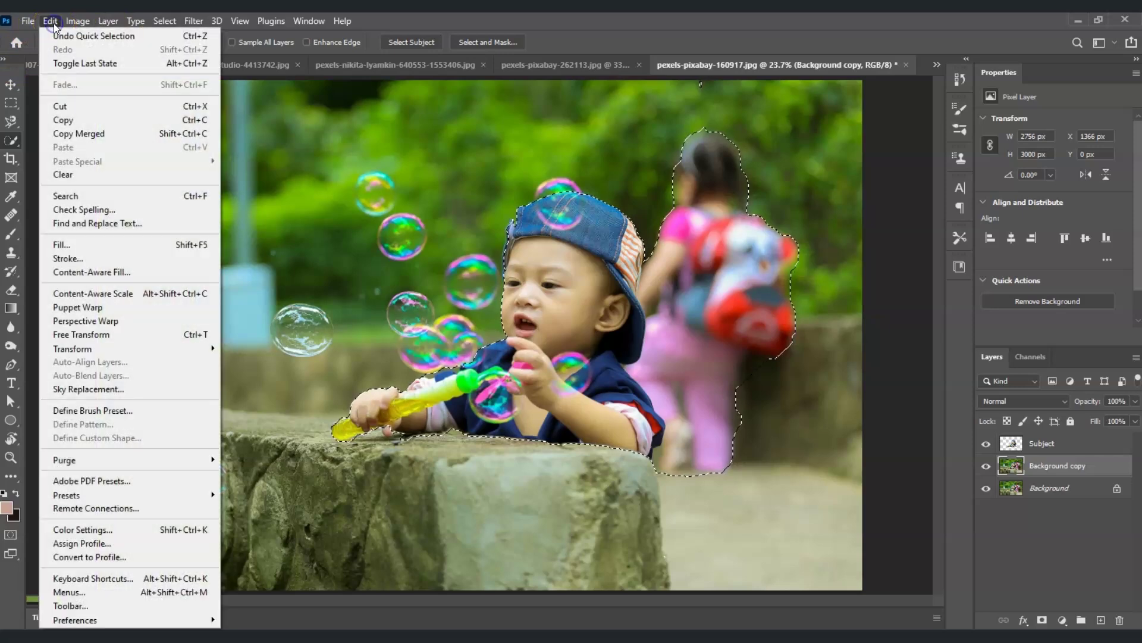
pyautogui.click(119, 277)
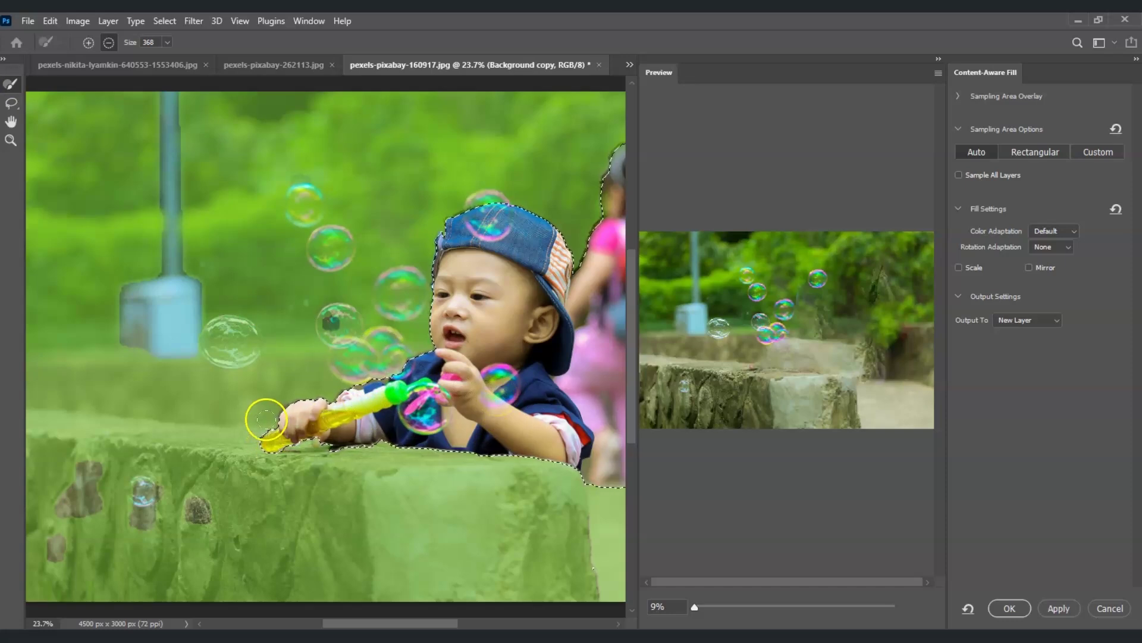
pyautogui.moveTo(423, 624); pyautogui.dragTo(470, 624)
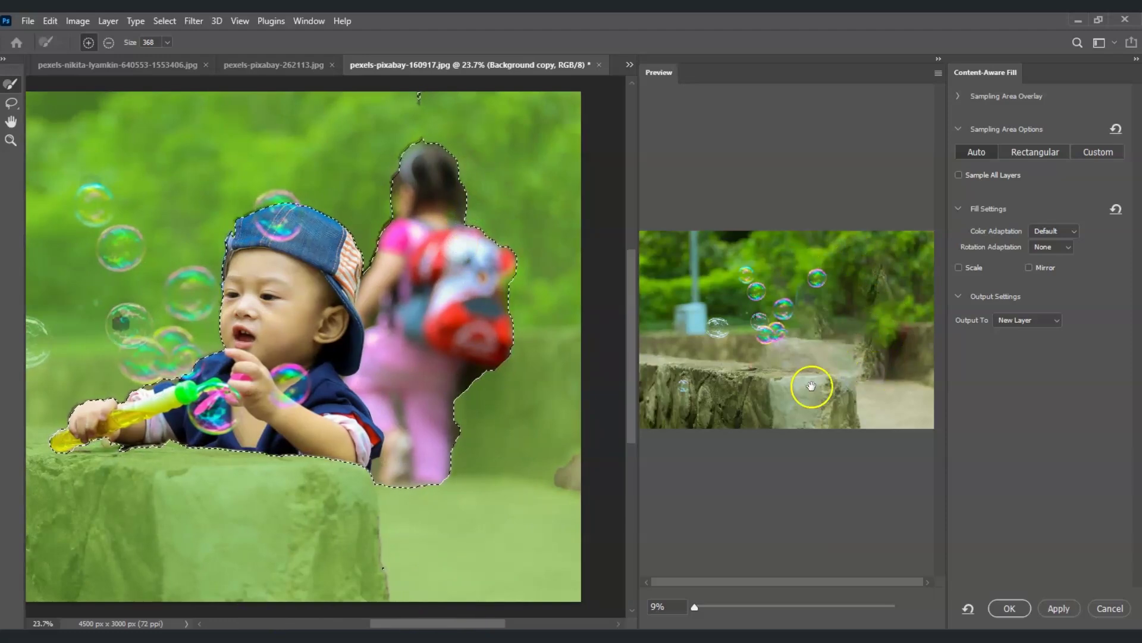
pyautogui.click(1010, 608)
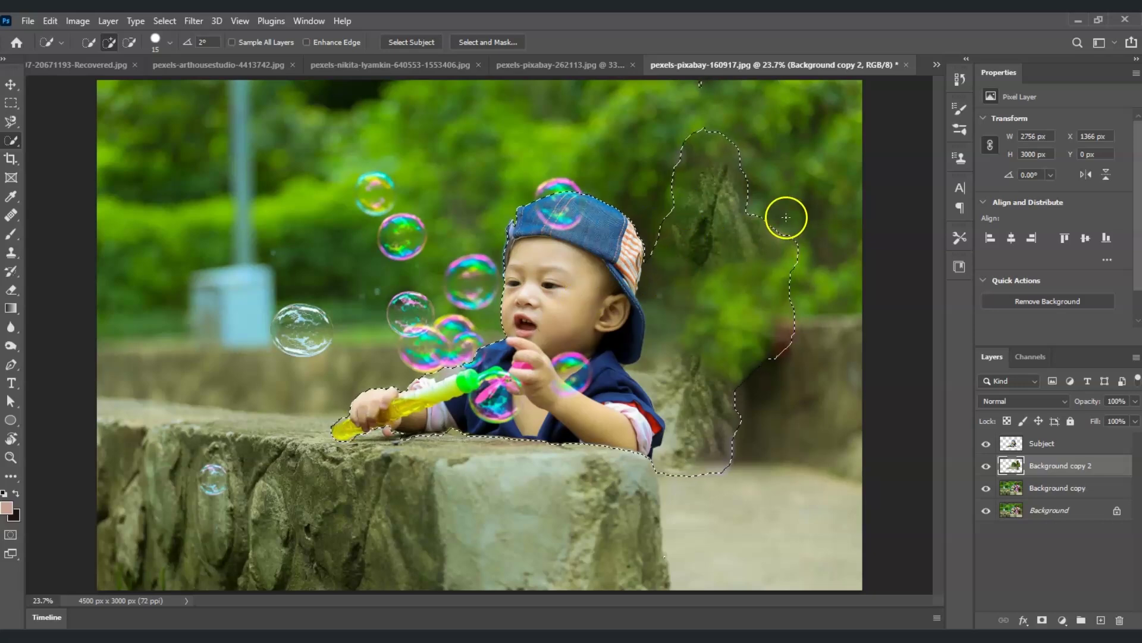
pyautogui.hotkey('ctrl', 'd')
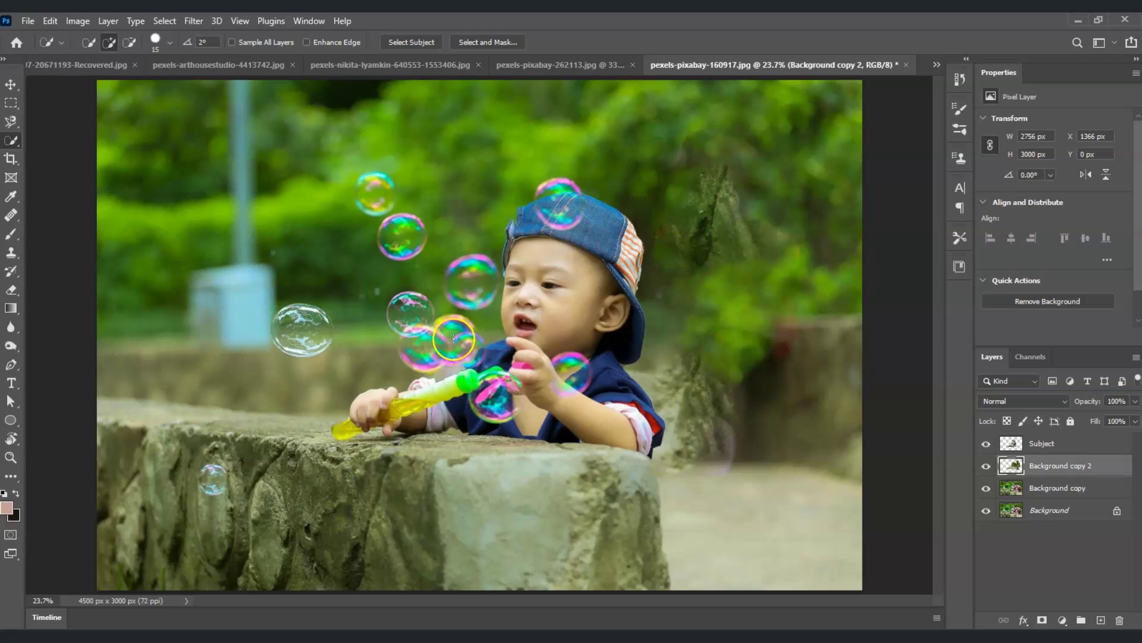
# Clone clean wall over the reddish leftover at the background wall's top edge with a 600 px Soft Round Clone Stamp
pyautogui.click(10, 253)
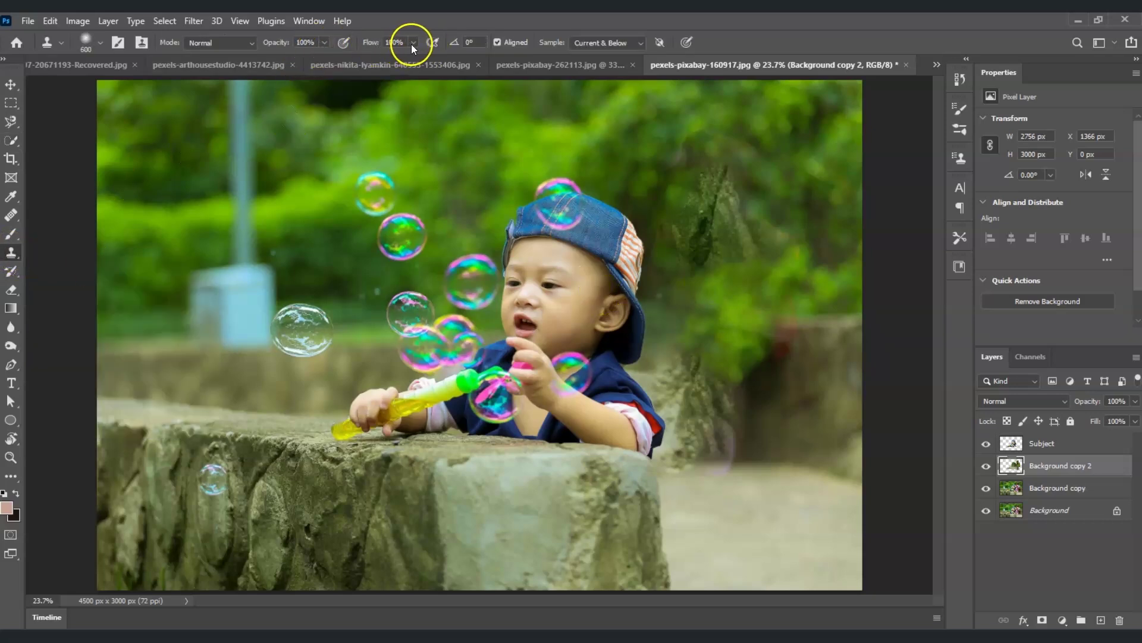
pyautogui.click(98, 42)
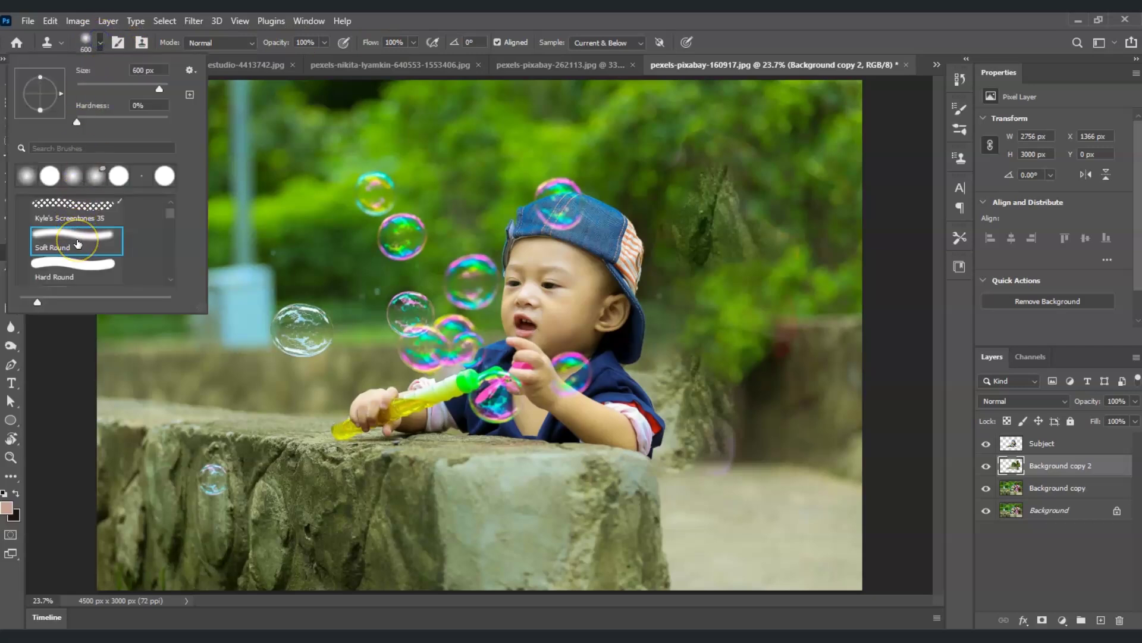
pyautogui.click(77, 242)
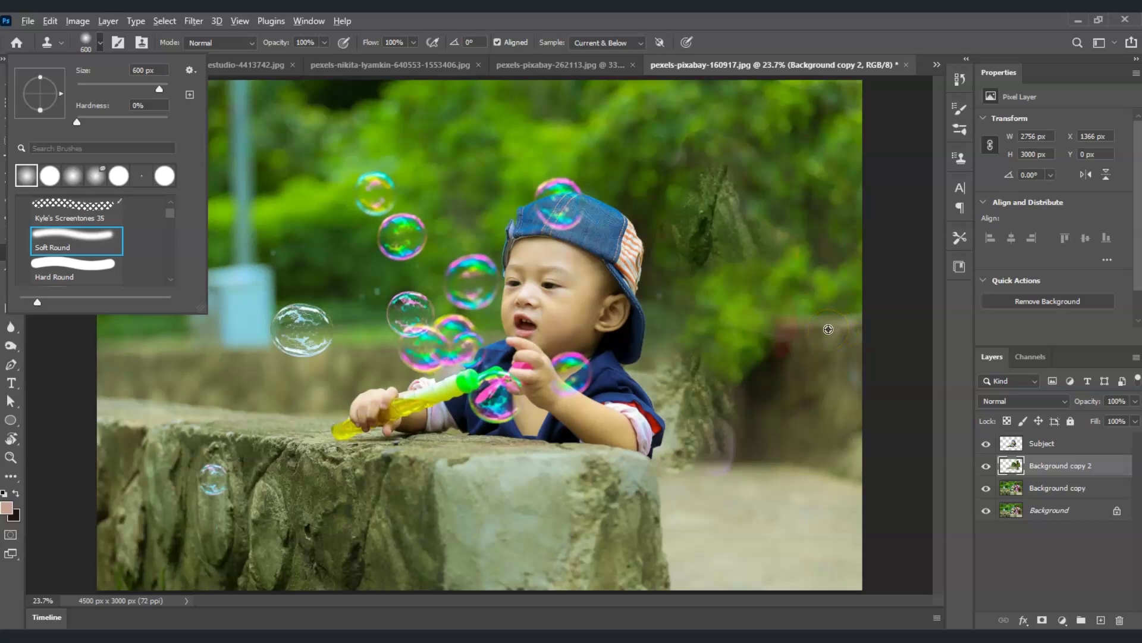
pyautogui.keyDown('alt'); pyautogui.click(812, 327); pyautogui.keyUp('alt')
pyautogui.keyDown('alt'); pyautogui.click(844, 323); pyautogui.keyUp('alt')
pyautogui.moveTo(815, 318)
pyautogui.mouseDown()
pyautogui.moveTo(744, 330)
pyautogui.moveTo(811, 327)
pyautogui.moveTo(786, 329)
pyautogui.mouseUp()
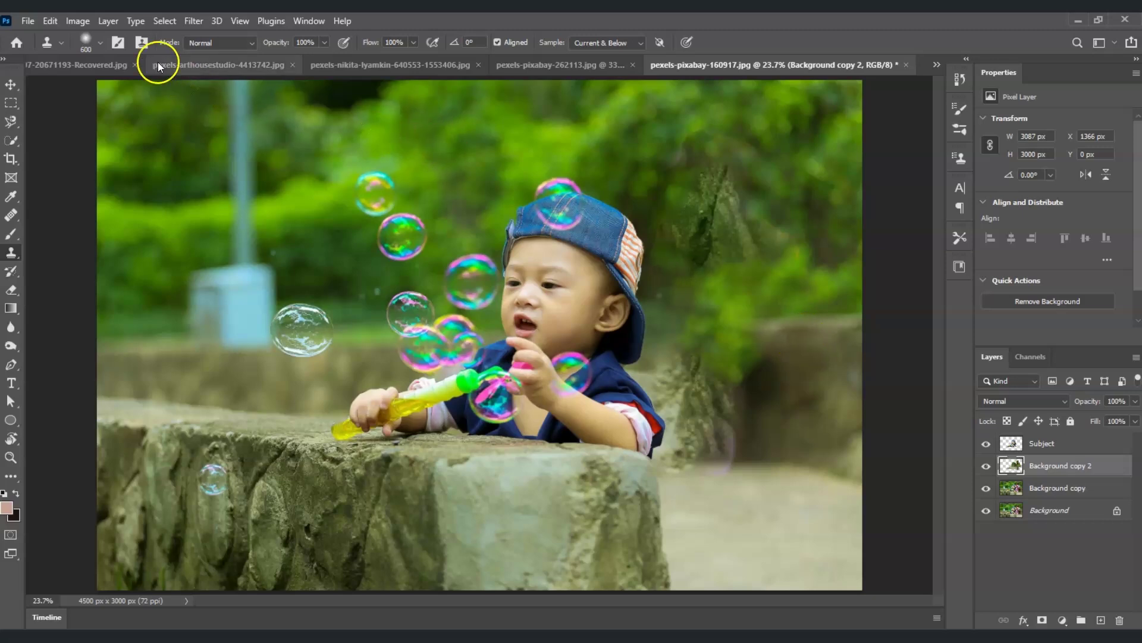
# Switch the Clone Stamp to the Soft Round Pressure Size brush and set its opacity to 74%
pyautogui.click(99, 44)
pyautogui.scroll(-1, 67, 251)
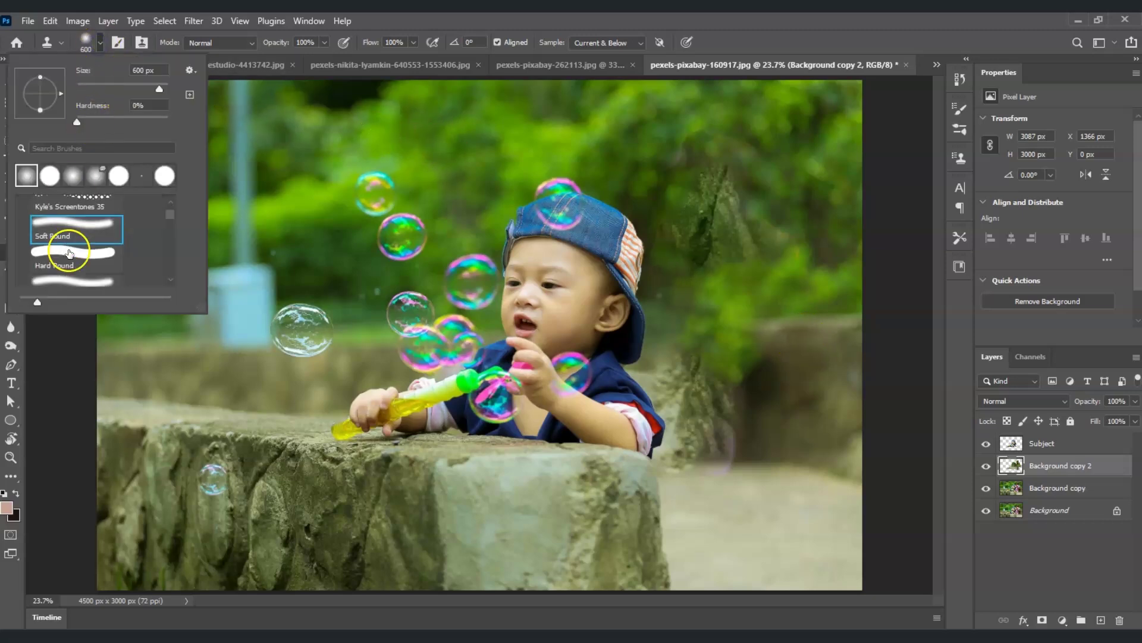
pyautogui.click(76, 279)
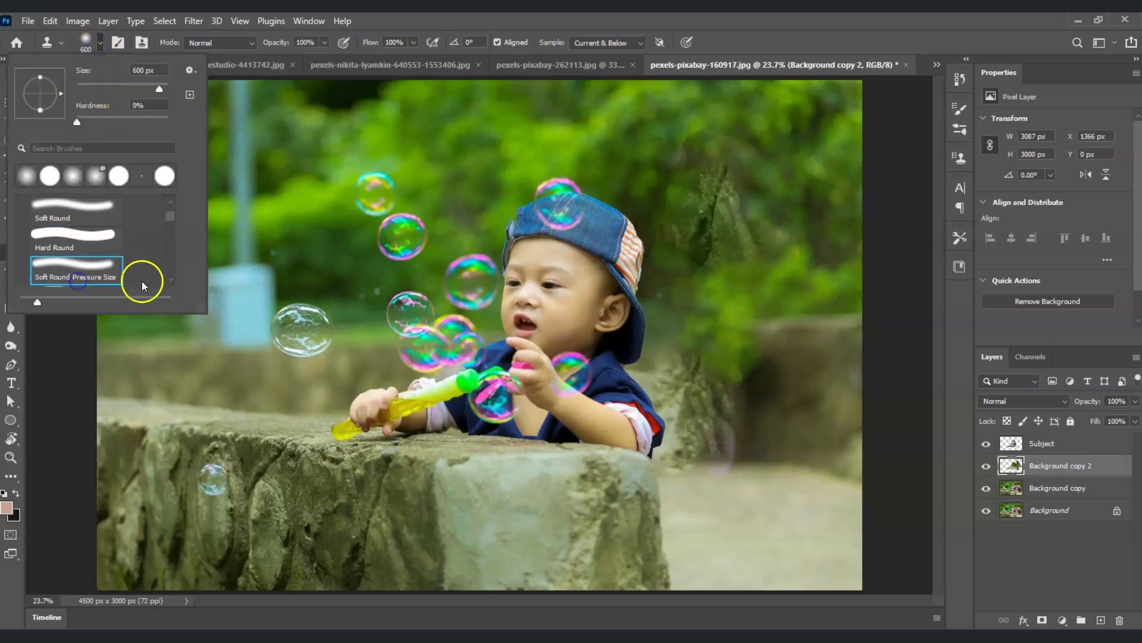
pyautogui.click(324, 43)
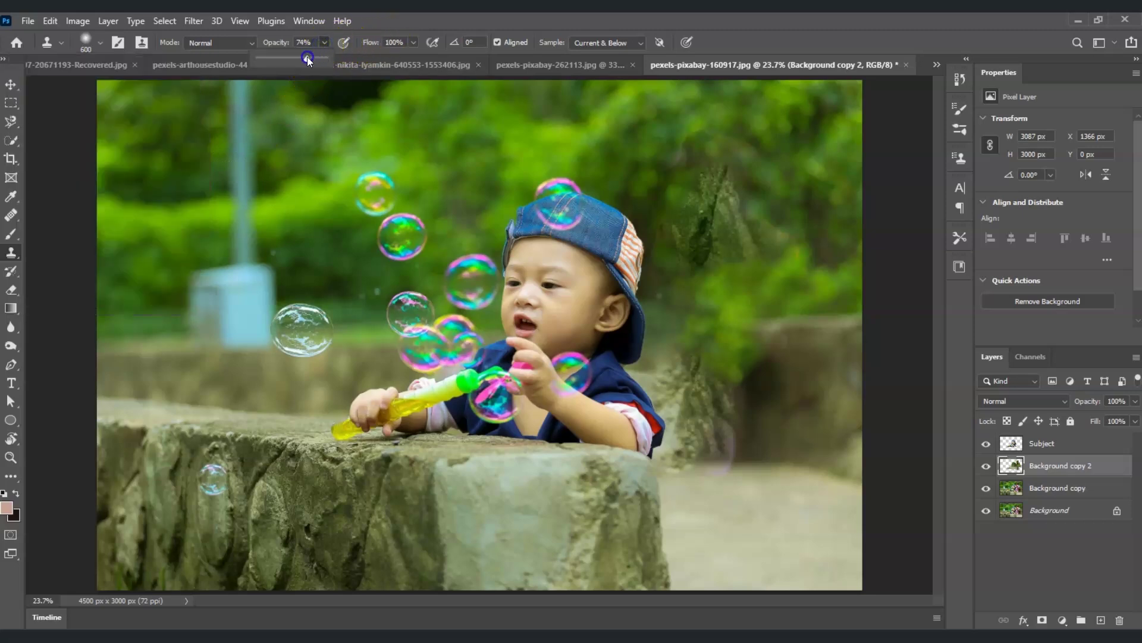
pyautogui.moveTo(305, 56); pyautogui.dragTo(308, 56)
# Clone the background wall's top edge across the filled area toward the boy's cap, covering the stray leaves
pyautogui.click(836, 324)
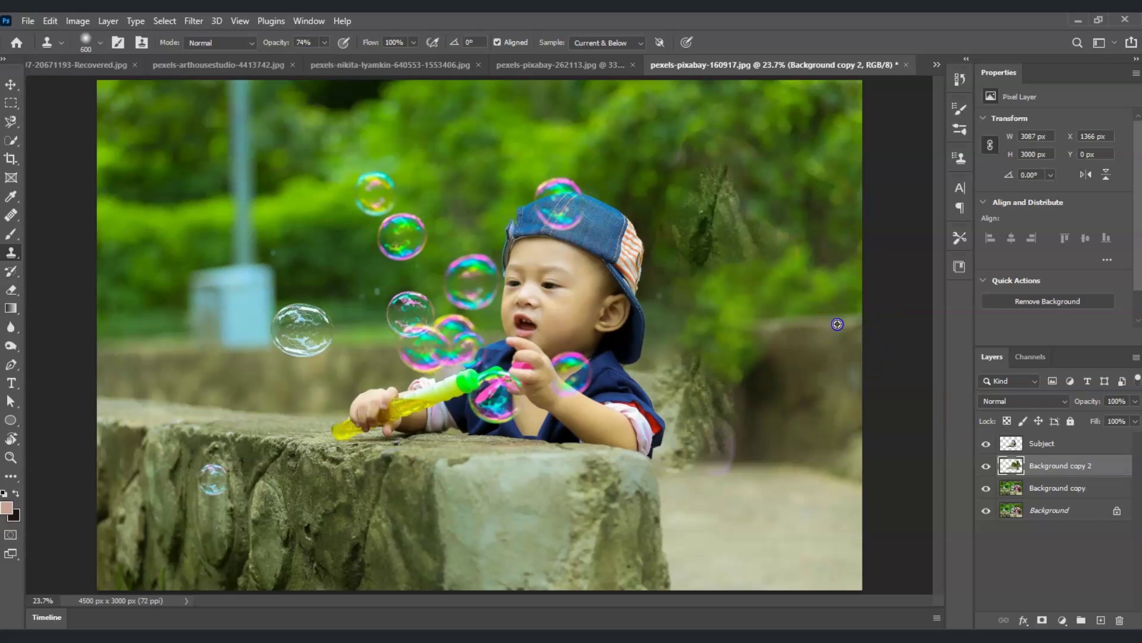
pyautogui.click(796, 324)
pyautogui.click(723, 325)
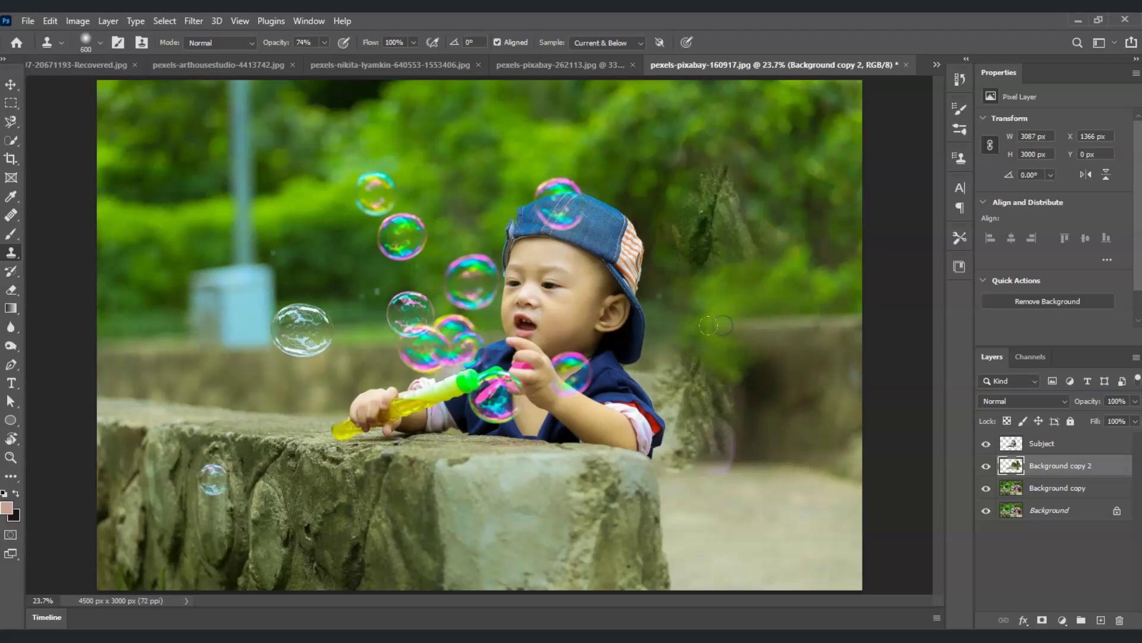
pyautogui.click(663, 325)
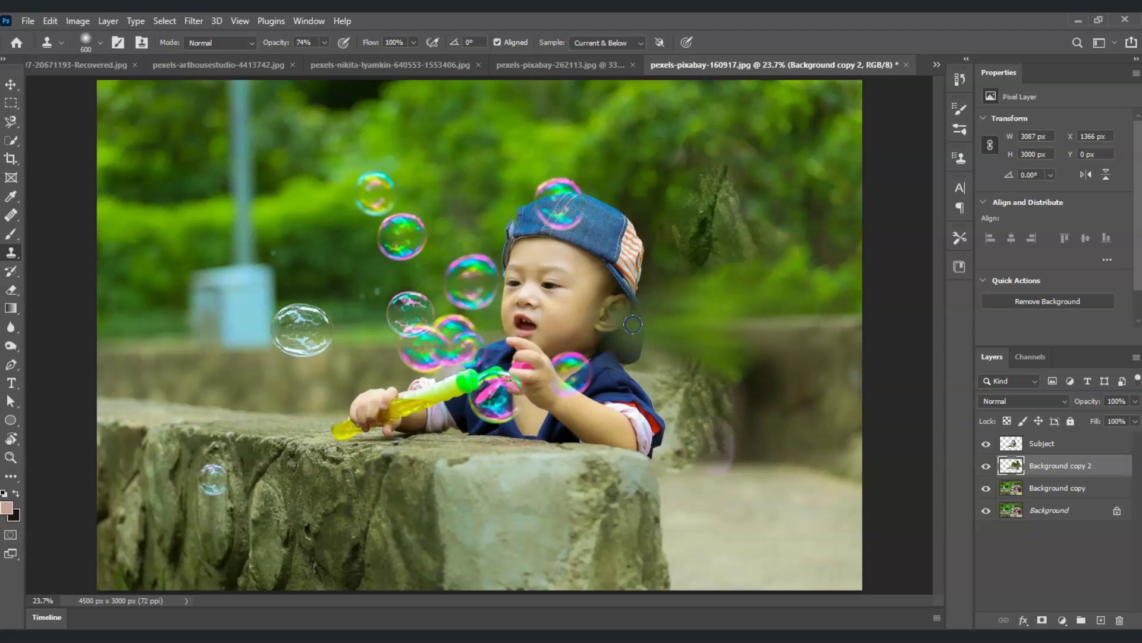
pyautogui.keyDown('alt'); pyautogui.click(778, 312); pyautogui.keyUp('alt')
pyautogui.click(694, 288)
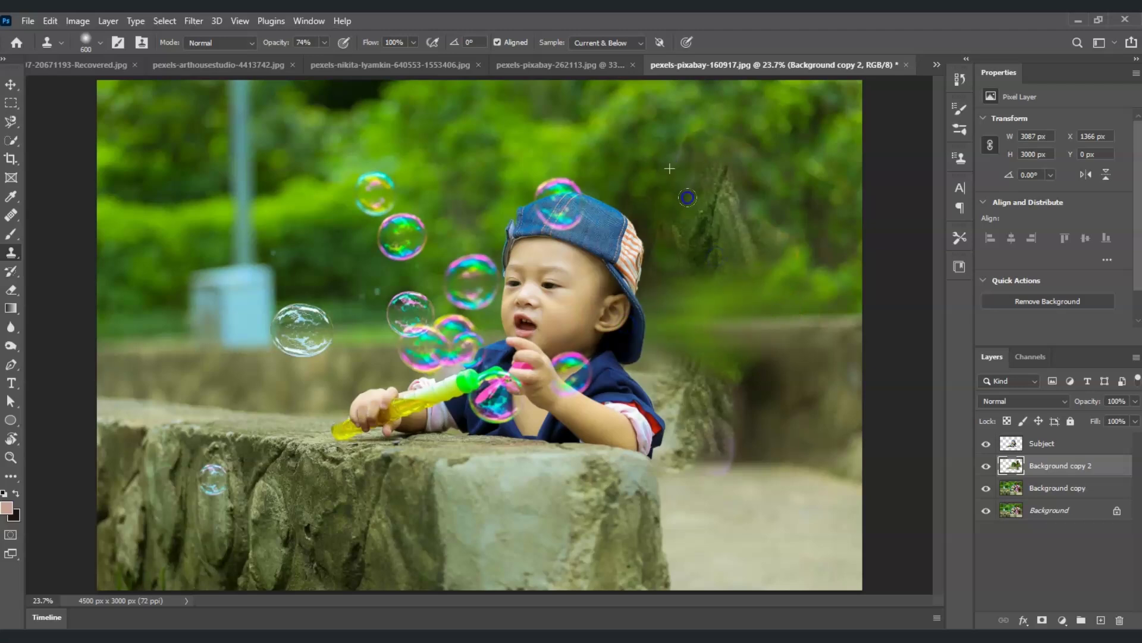
# Clone nearby blurred foliage over the dark fill artefacts above the wall, beside the boy's cap
pyautogui.click(729, 173)
pyautogui.keyDown('alt'); pyautogui.click(760, 176); pyautogui.keyUp('alt')
pyautogui.click(731, 199)
pyautogui.keyDown('alt'); pyautogui.click(775, 212); pyautogui.keyUp('alt')
pyautogui.click(712, 238)
pyautogui.keyDown('alt'); pyautogui.click(700, 238); pyautogui.keyUp('alt')
pyautogui.click(675, 191)
pyautogui.click(673, 219)
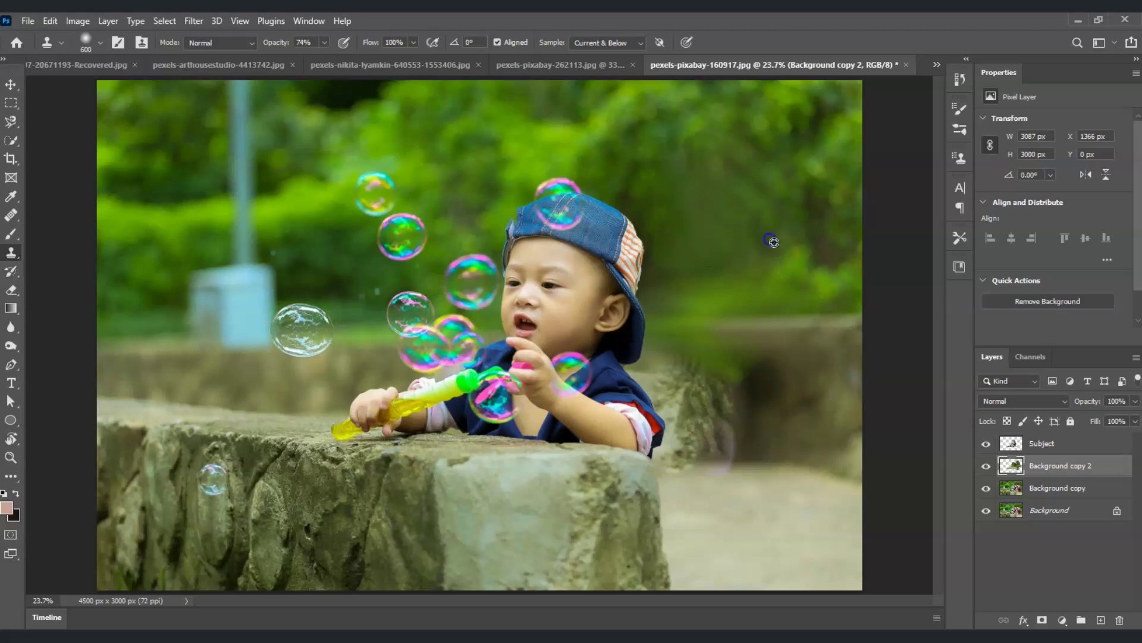
# Clone the background wall's clean top edge over the green leaf patch in the gap beside the boy's shoulder
pyautogui.click(816, 291)
pyautogui.keyDown('alt'); pyautogui.click(792, 339); pyautogui.keyUp('alt')
pyautogui.click(714, 339)
# Clone plain wall texture over the rocky fill artefacts in the middle of the background wall
pyautogui.keyDown('alt'); pyautogui.click(805, 402); pyautogui.keyUp('alt')
pyautogui.click(751, 403)
pyautogui.click(729, 399)
pyautogui.keyDown('alt'); pyautogui.click(819, 404); pyautogui.keyUp('alt')
pyautogui.click(732, 388)
# Clone smooth wall over the remaining rocky patches close to the boy's shoulder and sleeve
pyautogui.keyDown('alt'); pyautogui.click(755, 384); pyautogui.keyUp('alt')
pyautogui.click(702, 384)
pyautogui.keyDown('alt'); pyautogui.click(766, 387); pyautogui.keyUp('alt')
pyautogui.click(714, 429)
pyautogui.click(683, 422)
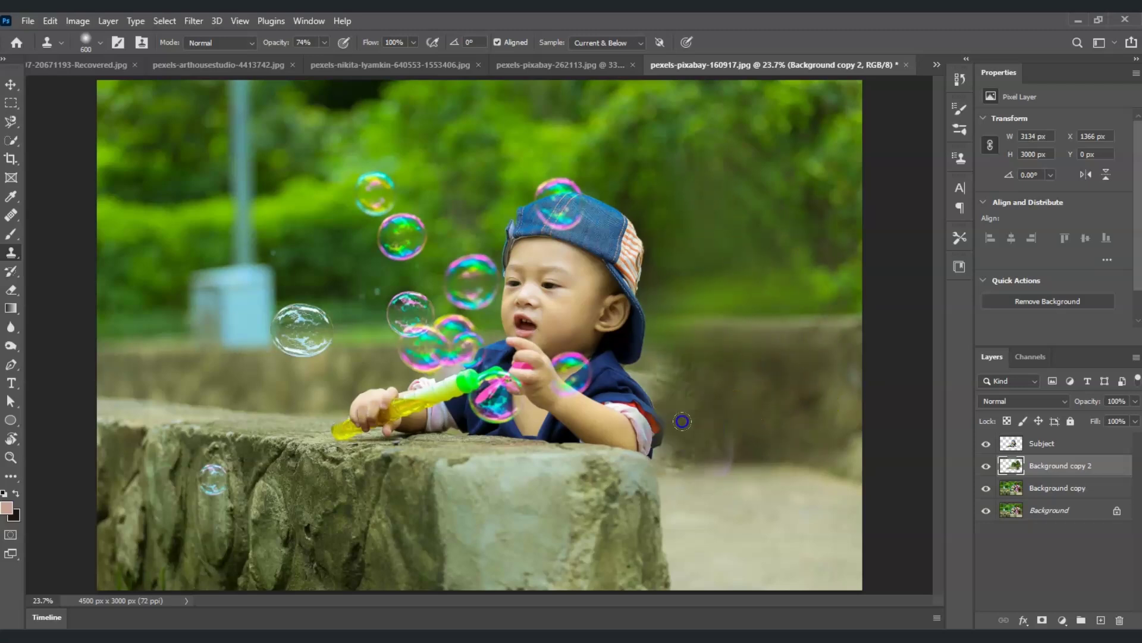
pyautogui.click(669, 386)
# Extend the background wall's top edge and face up to the boy's cap and shoulder by cloning clean wall areas
pyautogui.keyDown('alt'); pyautogui.click(796, 324); pyautogui.keyUp('alt')
pyautogui.click(666, 325)
pyautogui.keyDown('alt'); pyautogui.click(820, 335); pyautogui.keyUp('alt')
pyautogui.click(661, 336)
pyautogui.click(512, 396)
pyautogui.keyDown('alt'); pyautogui.click(791, 351); pyautogui.keyUp('alt')
pyautogui.click(656, 382)
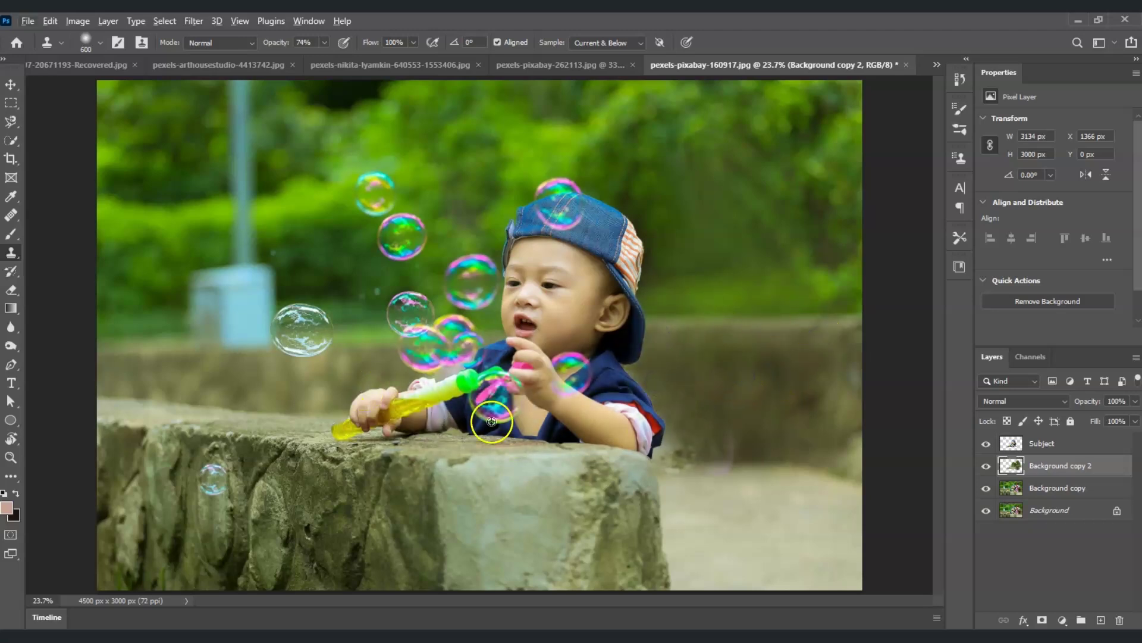
# Clone clean wall over the dark speckled leftovers at the wall's base, beside the boy's sleeve
pyautogui.keyDown('alt'); pyautogui.click(719, 412); pyautogui.keyUp('alt')
pyautogui.click(658, 450)
pyautogui.keyDown('alt'); pyautogui.click(860, 380); pyautogui.keyUp('alt')
pyautogui.click(692, 423)
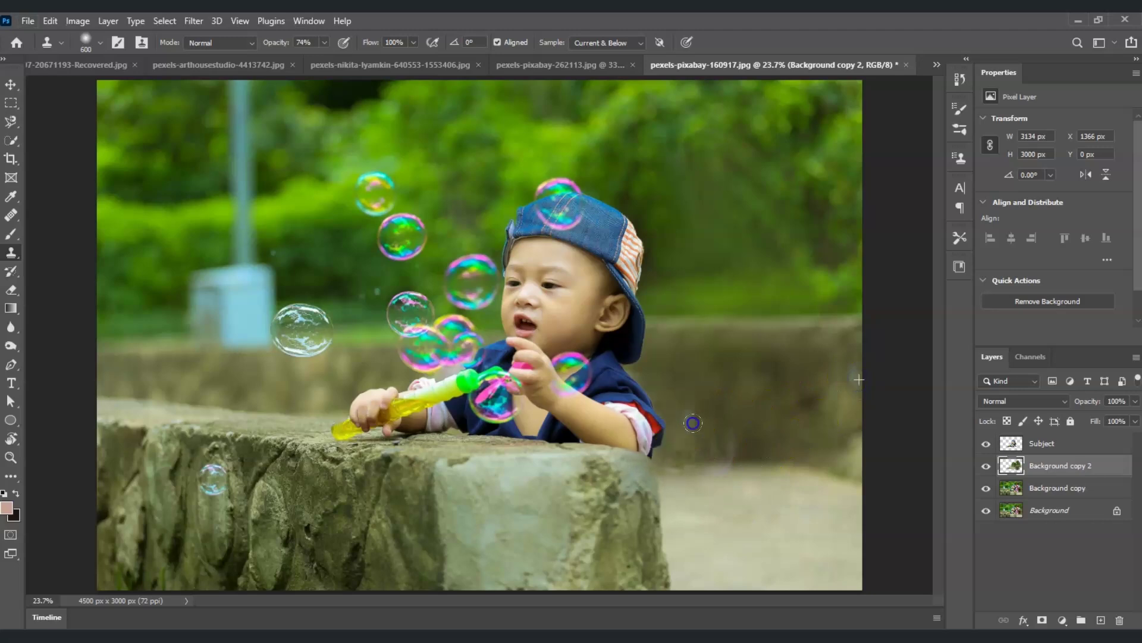
pyautogui.keyDown('alt'); pyautogui.click(773, 401); pyautogui.keyUp('alt')
pyautogui.click(686, 434)
pyautogui.click(681, 437)
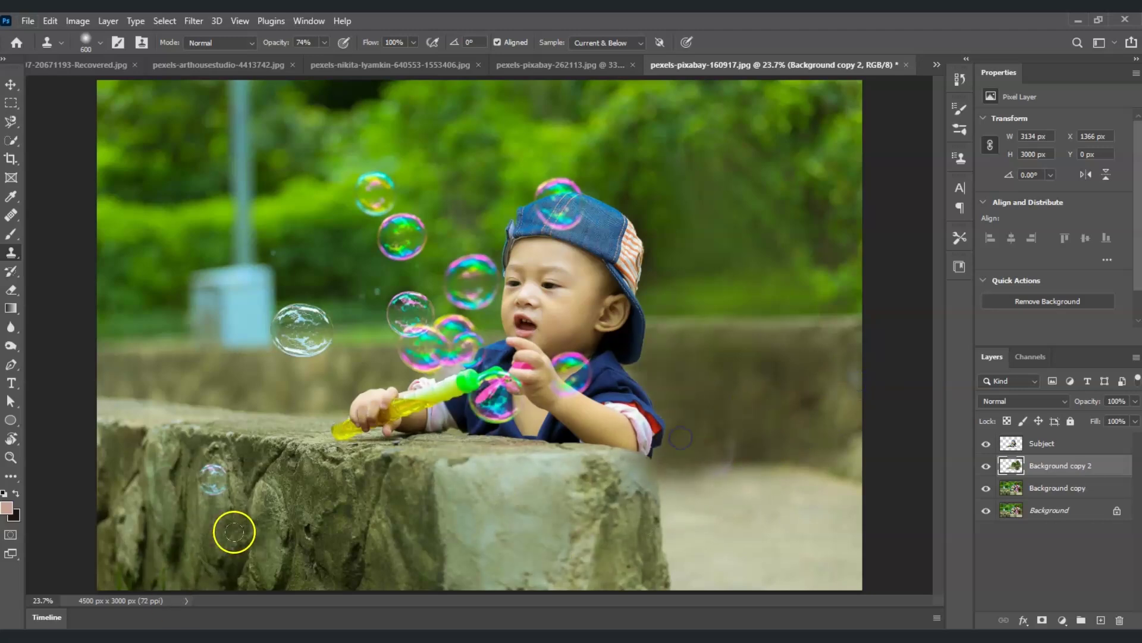
# Clone blurred foliage over the tree area above and beside the boy's cap to even out the background
pyautogui.keyDown('alt'); pyautogui.click(711, 133); pyautogui.keyUp('alt')
pyautogui.click(638, 122)
pyautogui.click(677, 142)
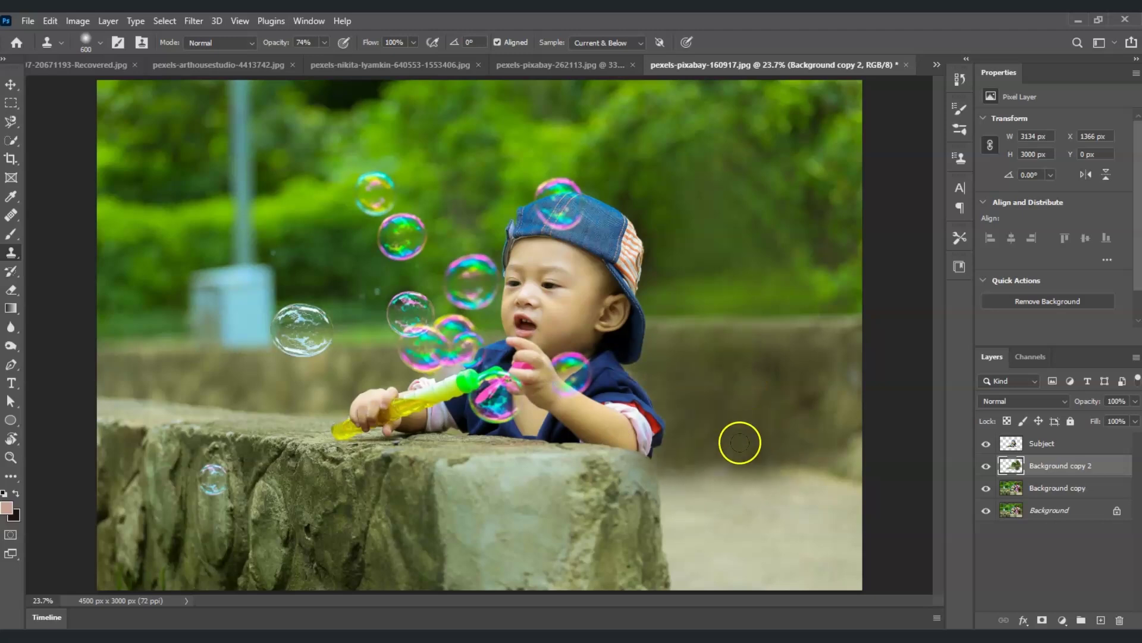
# Duplicate the original Background layer to the top of the layer stack and hide the copy for a before-and-after comparison
pyautogui.click(1057, 522)
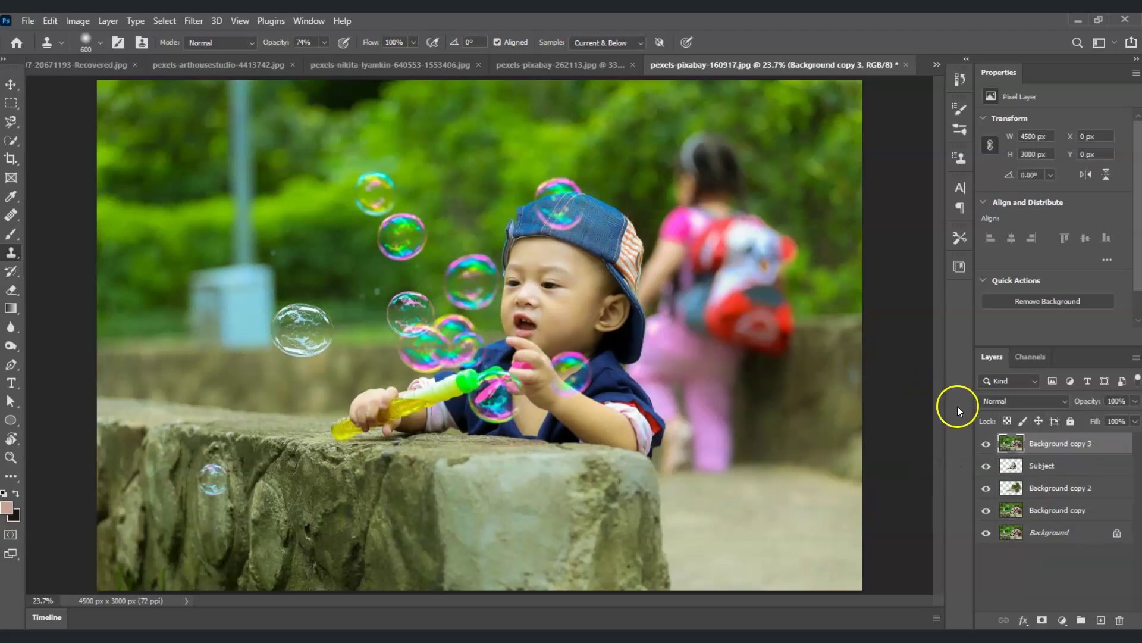
pyautogui.click(988, 447)
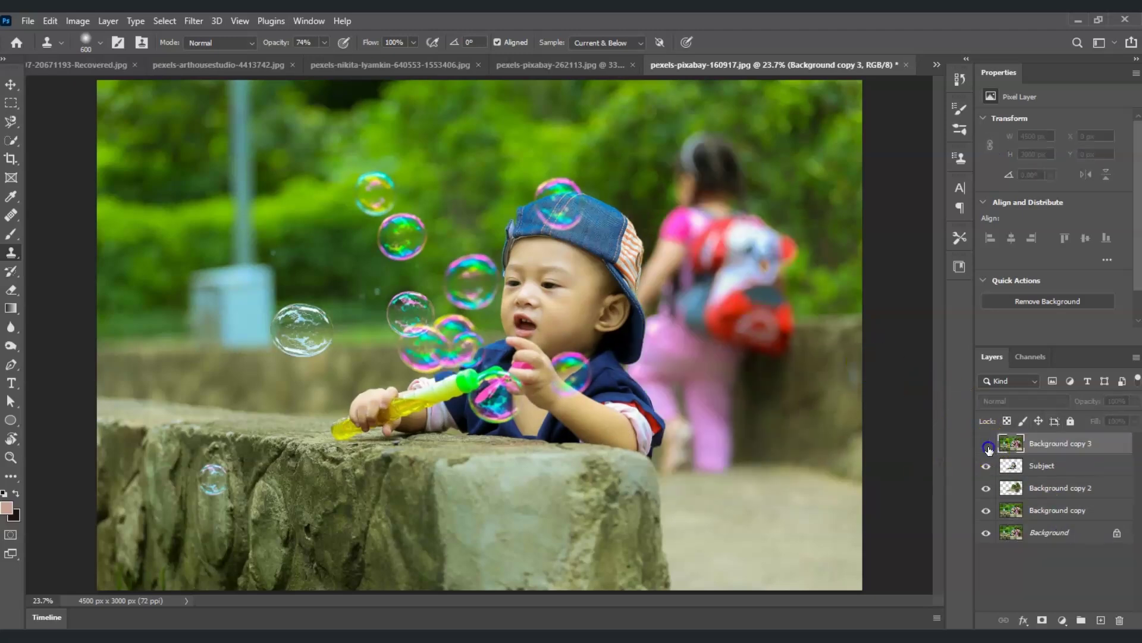